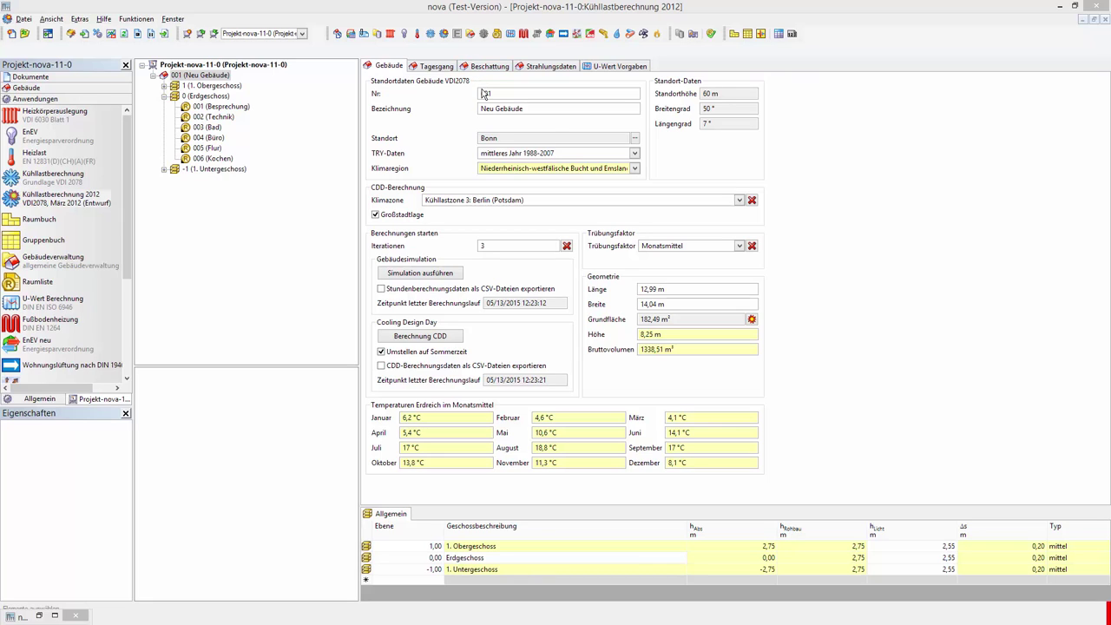
Step: Review the available TRY-Daten and Klimaregion options for the building's location
left_click(635, 154)
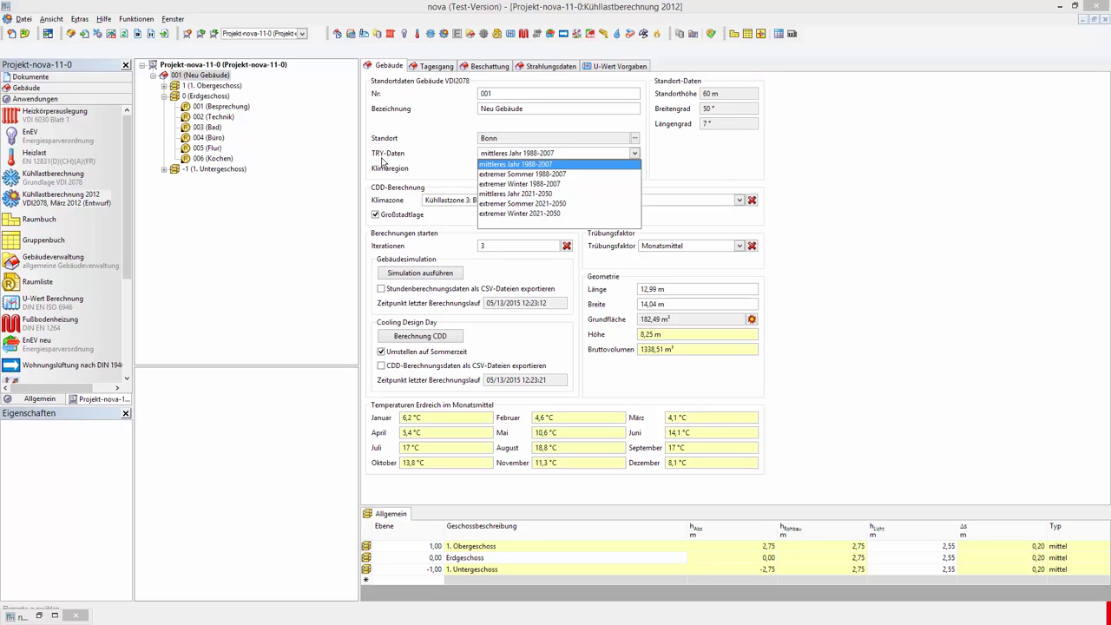
left_click(383, 162)
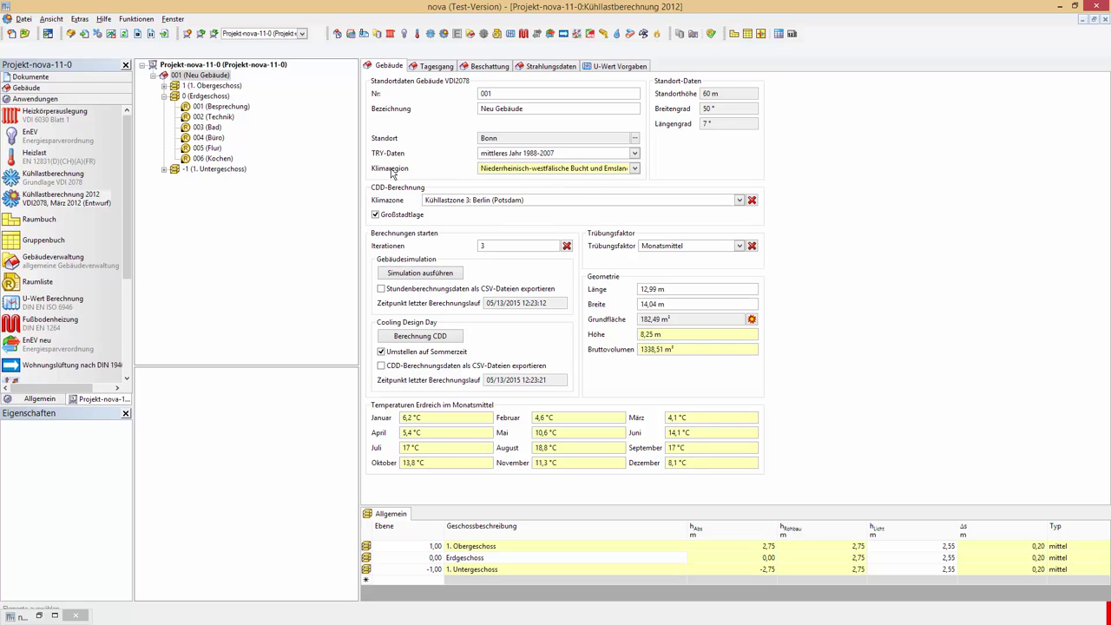
left_click(639, 173)
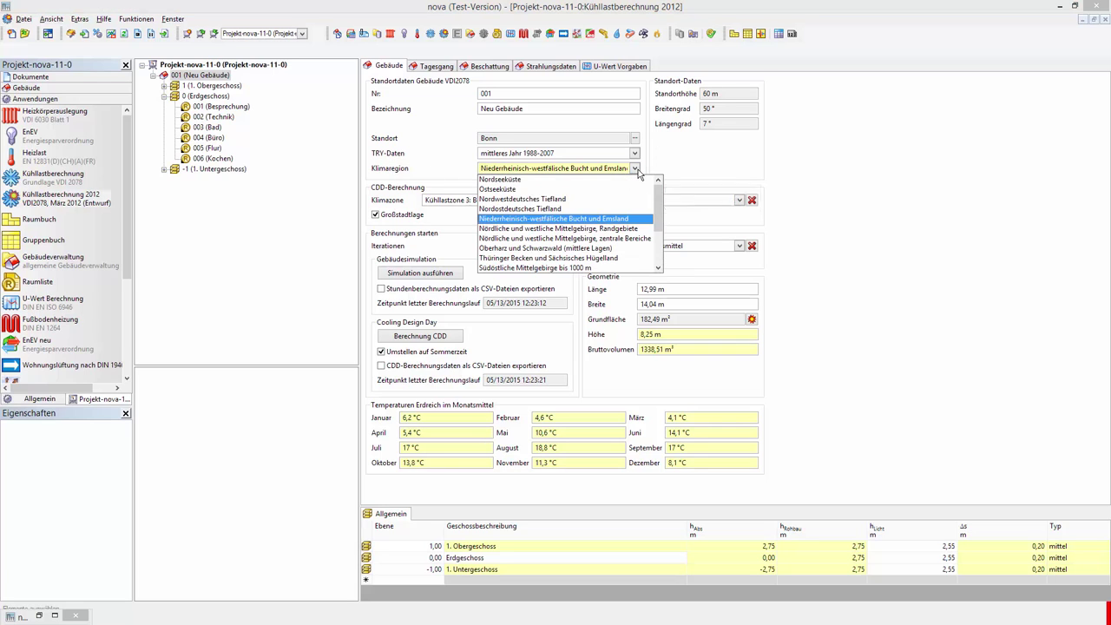
scroll(667, 214, "down", 1)
scroll(667, 217, "down", 1)
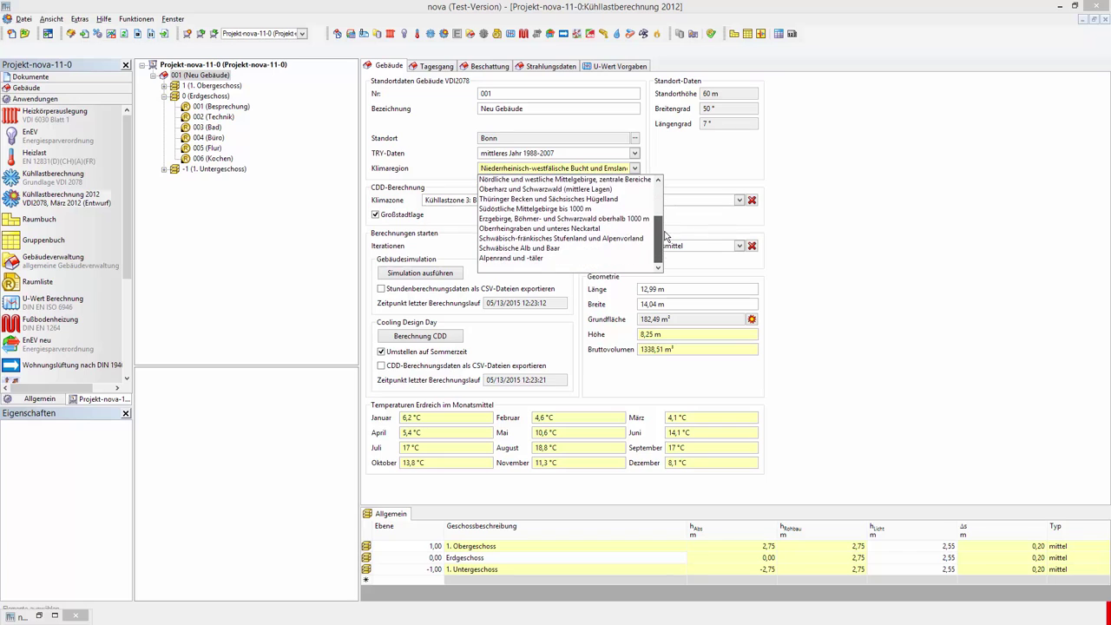
scroll(667, 204, "up", 2)
left_click(673, 167)
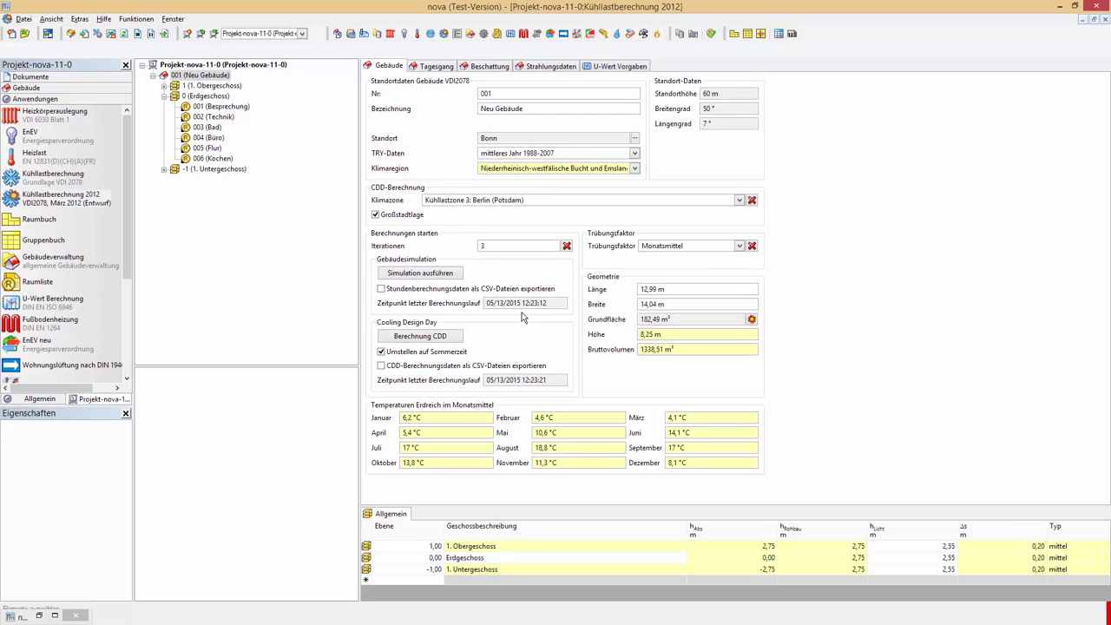
Step: Show the daily temperature chart for room 001 (Besprechung) on the ground floor
left_click(432, 67)
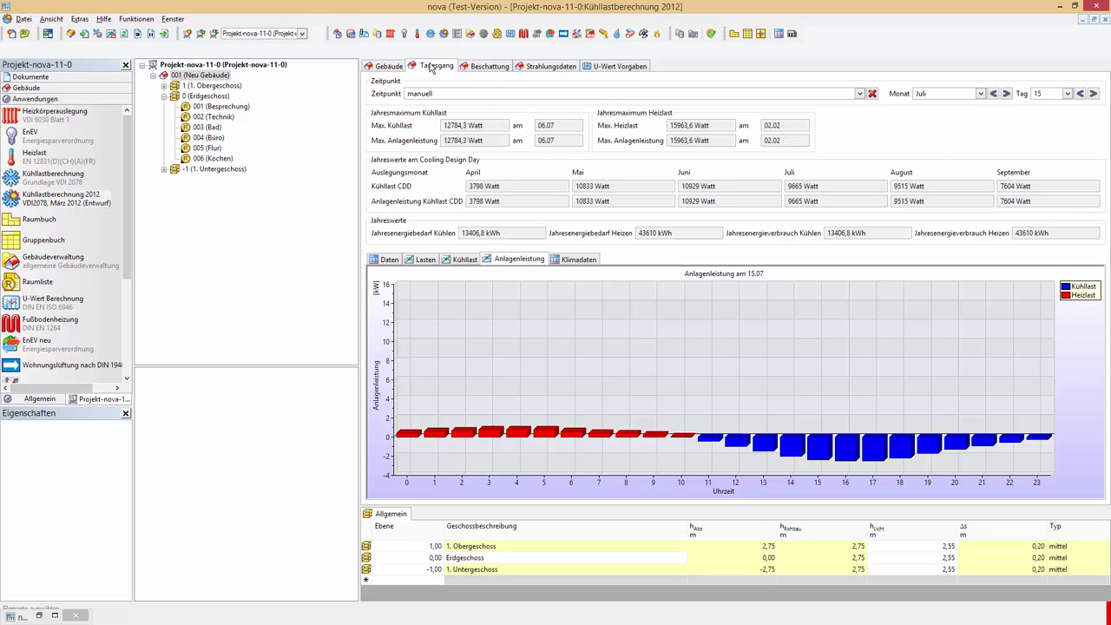
left_click(390, 261)
left_click(221, 107)
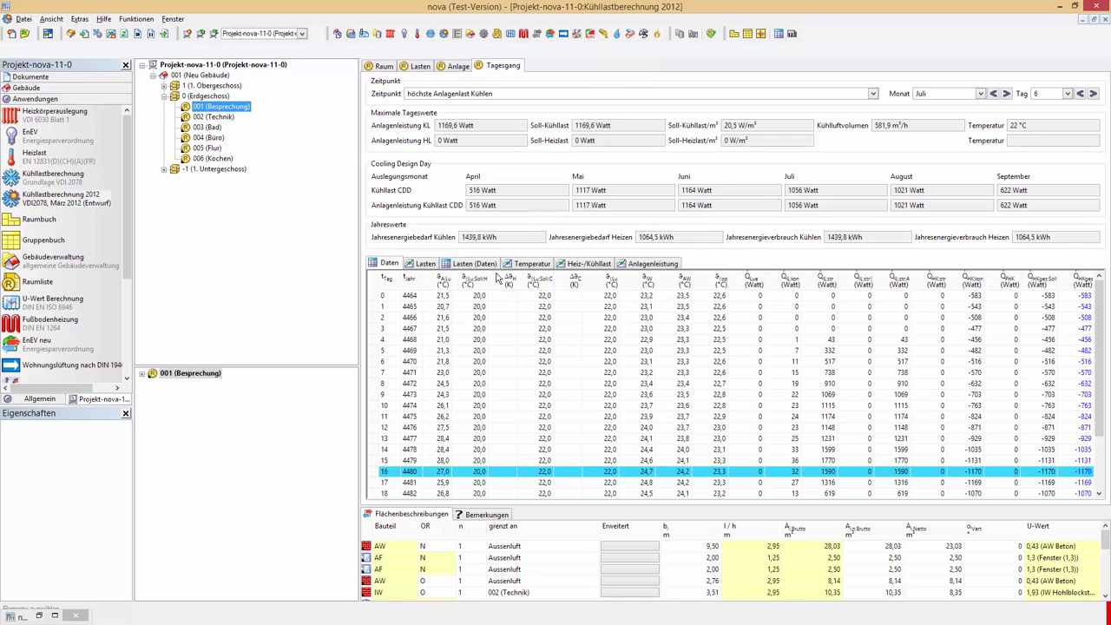
left_click(530, 265)
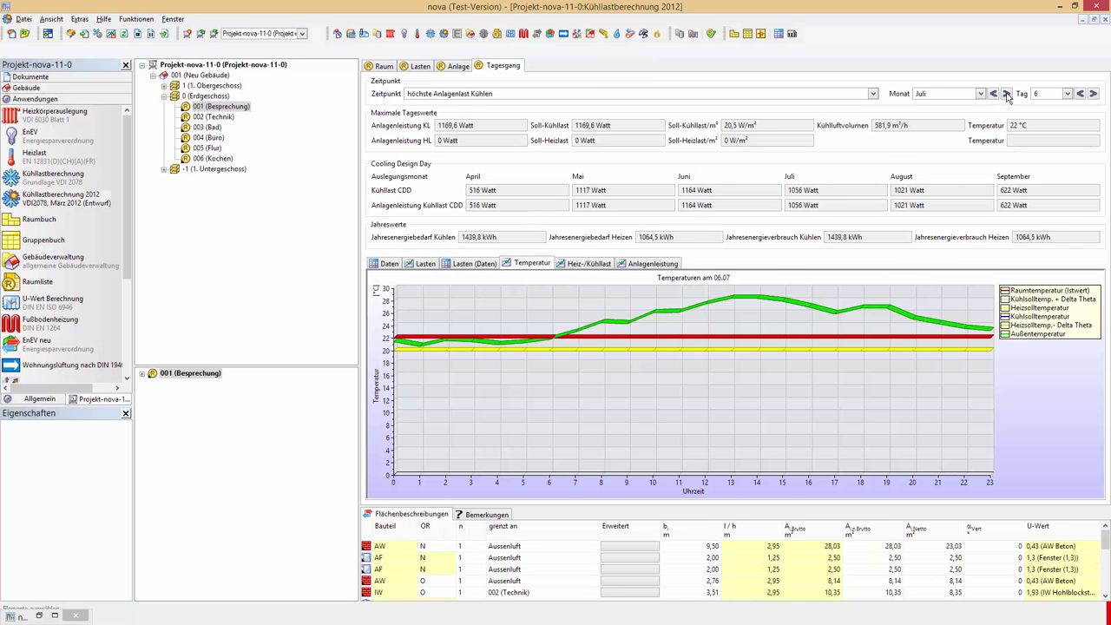
Step: Advance the meeting room's temperature chart day by day to 13 August
left_click(1006, 94)
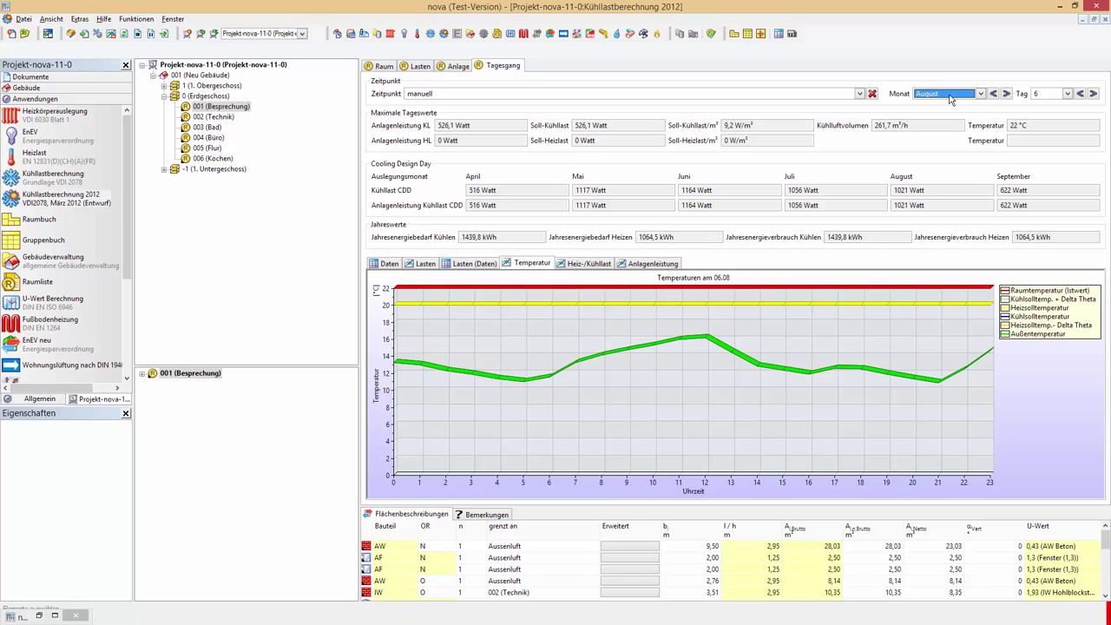
left_click(1093, 94)
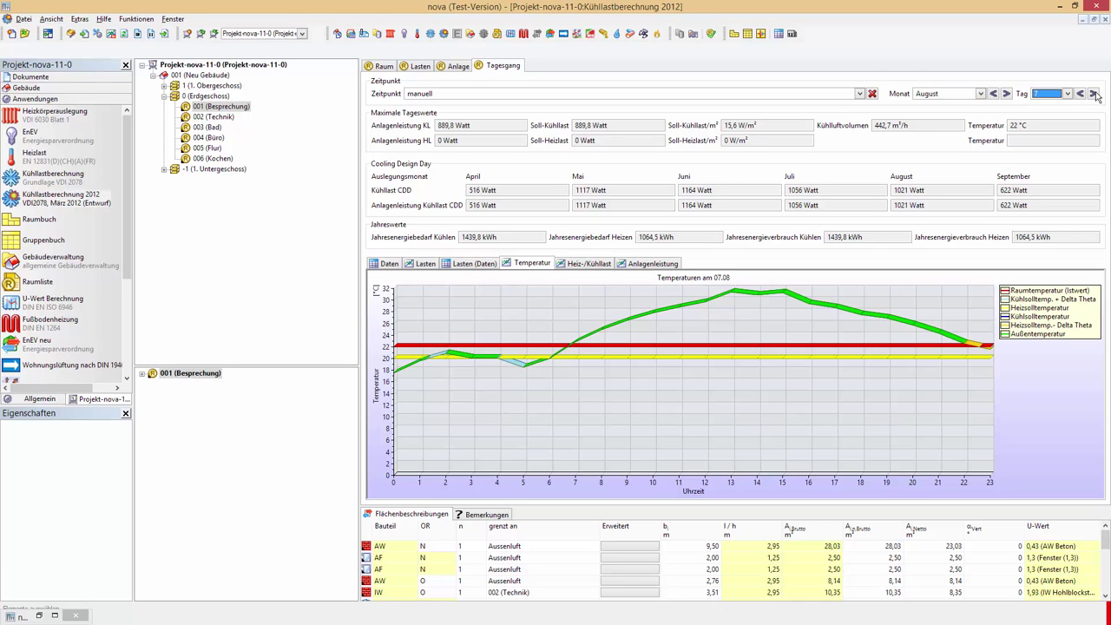
left_click(1094, 94)
left_click(1094, 94)
left_click(1094, 94)
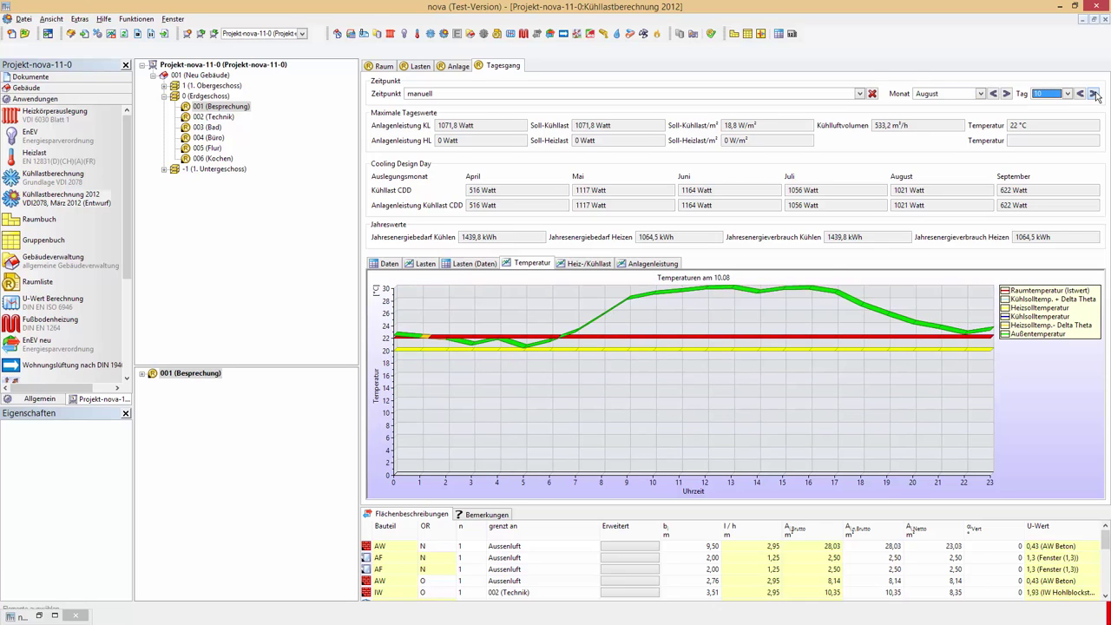
left_click(1094, 93)
left_click(1094, 94)
left_click(1094, 93)
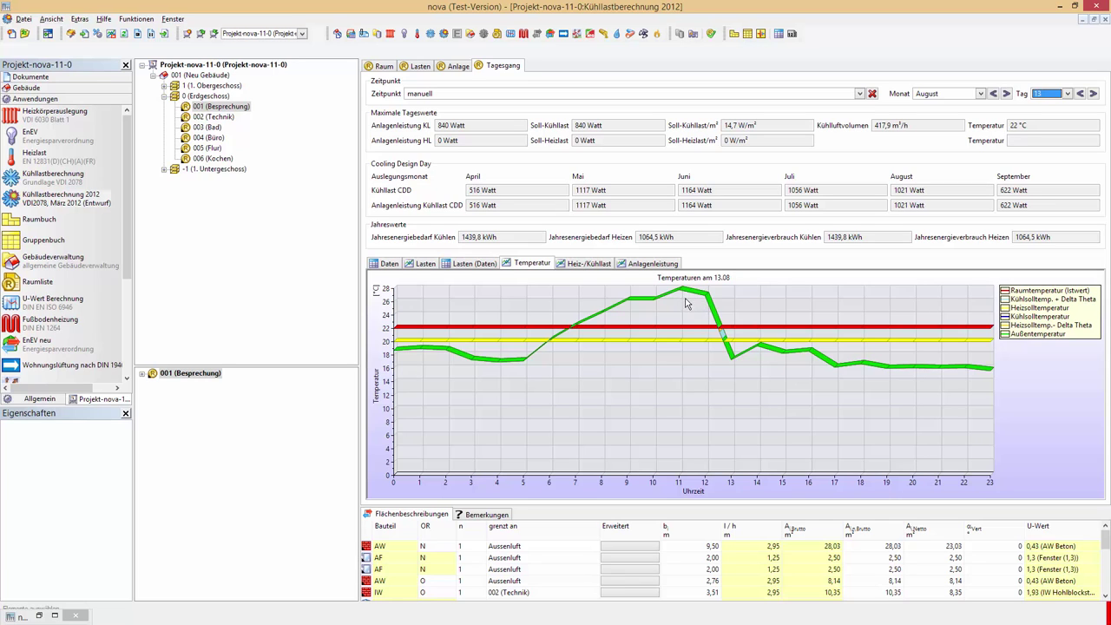
Step: Return to the general data of building 001 and review the TRY-Daten and CDD Klimazone options
left_click(210, 76)
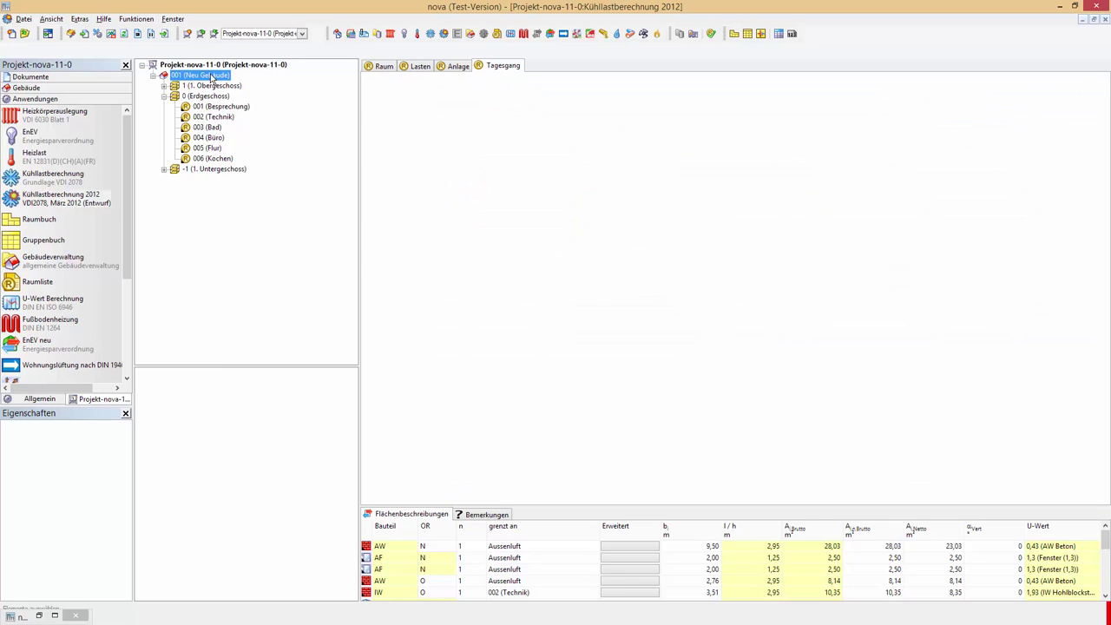
left_click(383, 67)
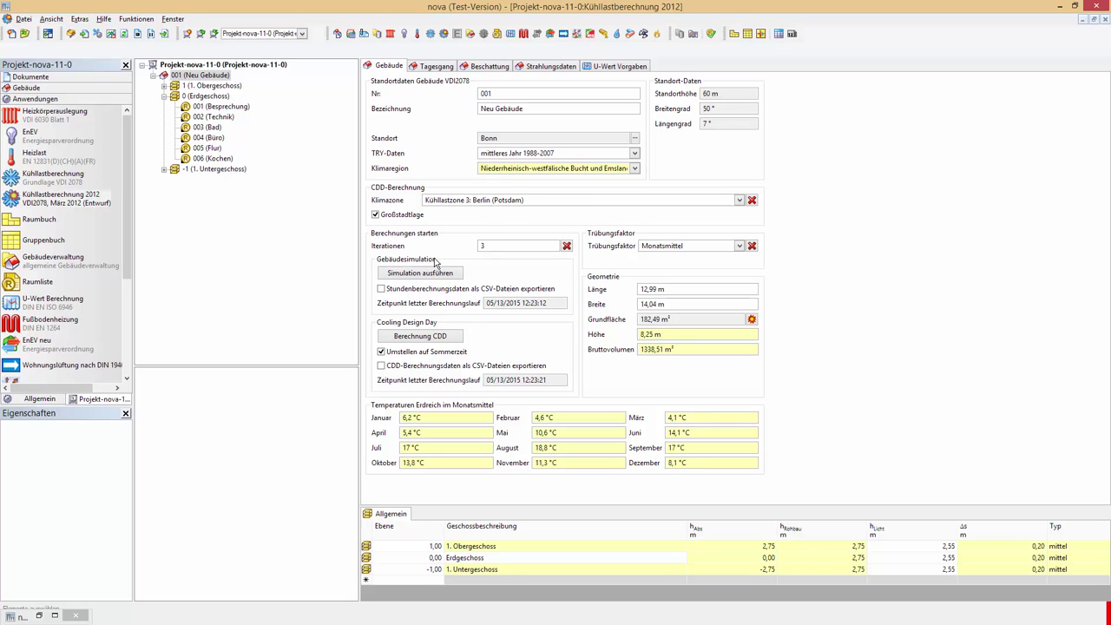
left_click(636, 154)
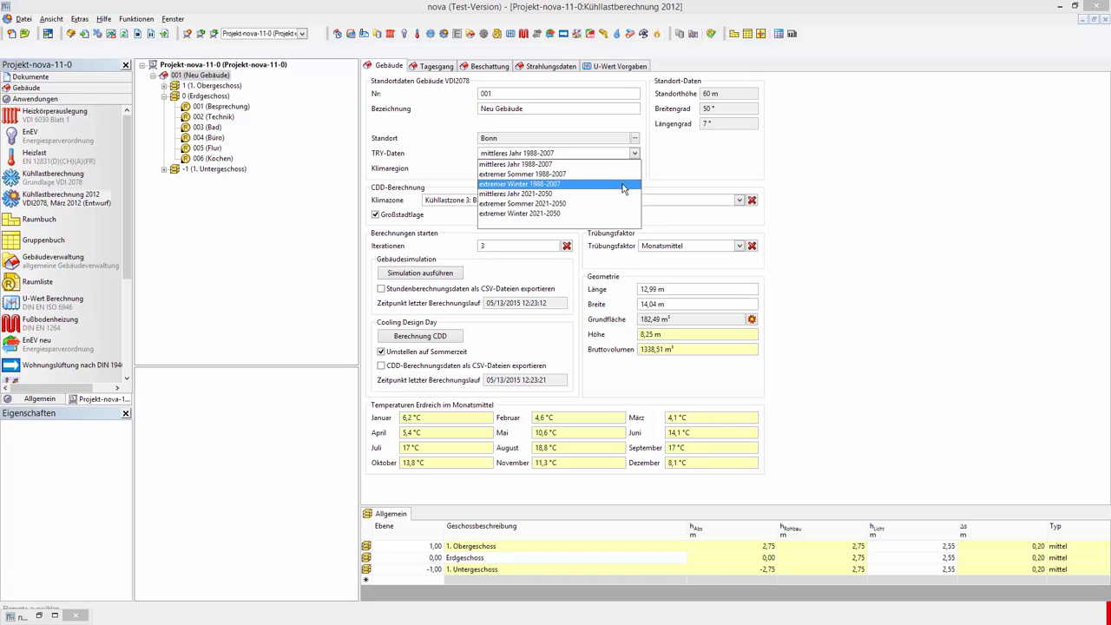
left_click(671, 168)
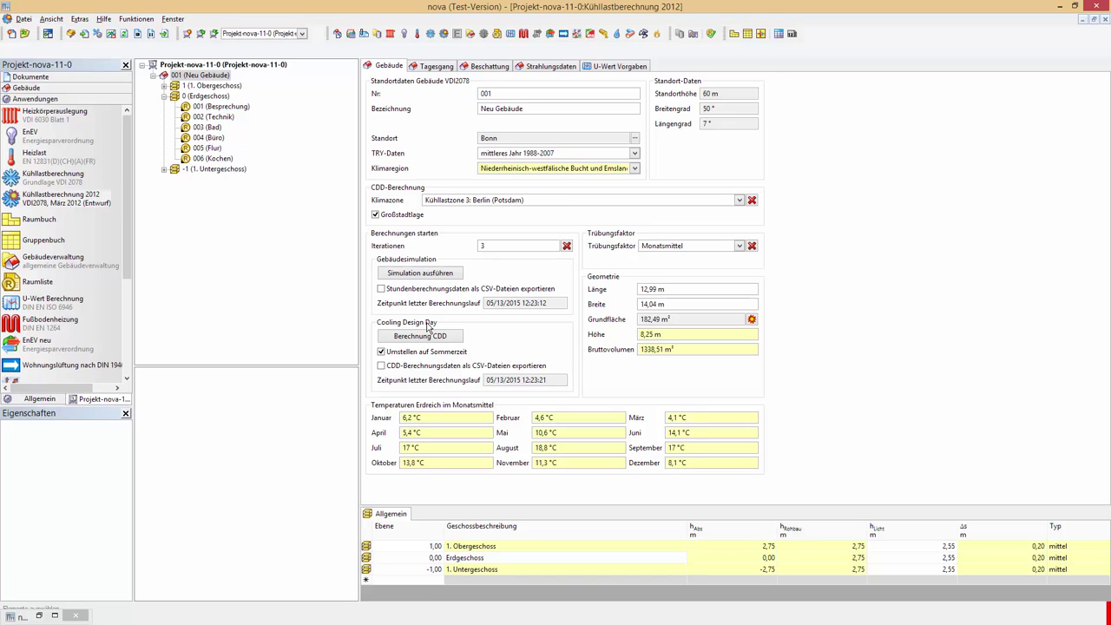
left_click(739, 200)
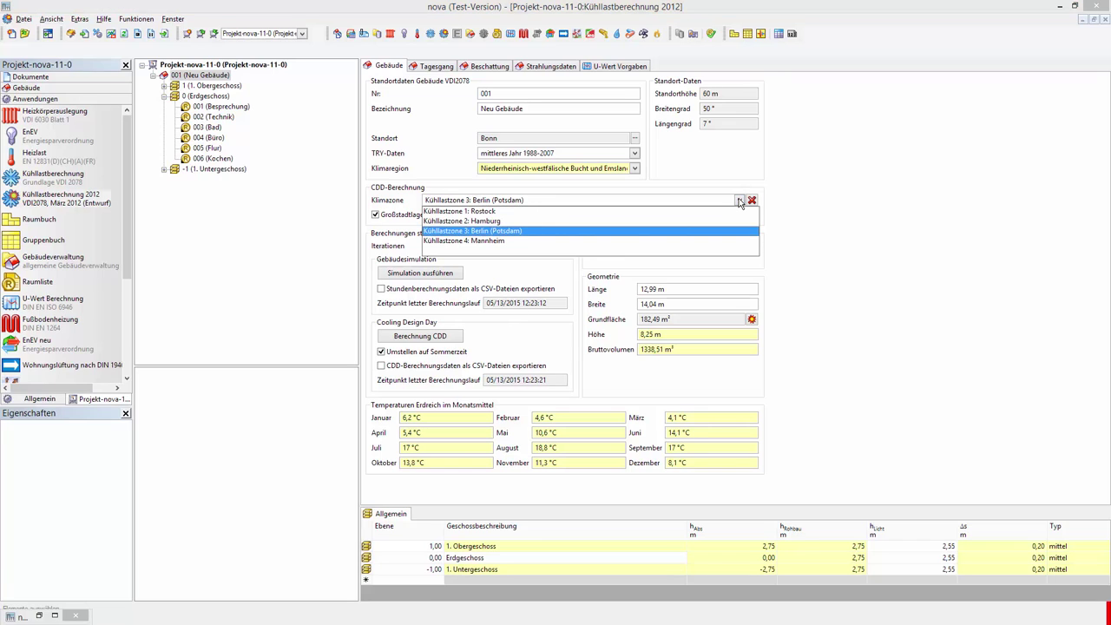
left_click(570, 236)
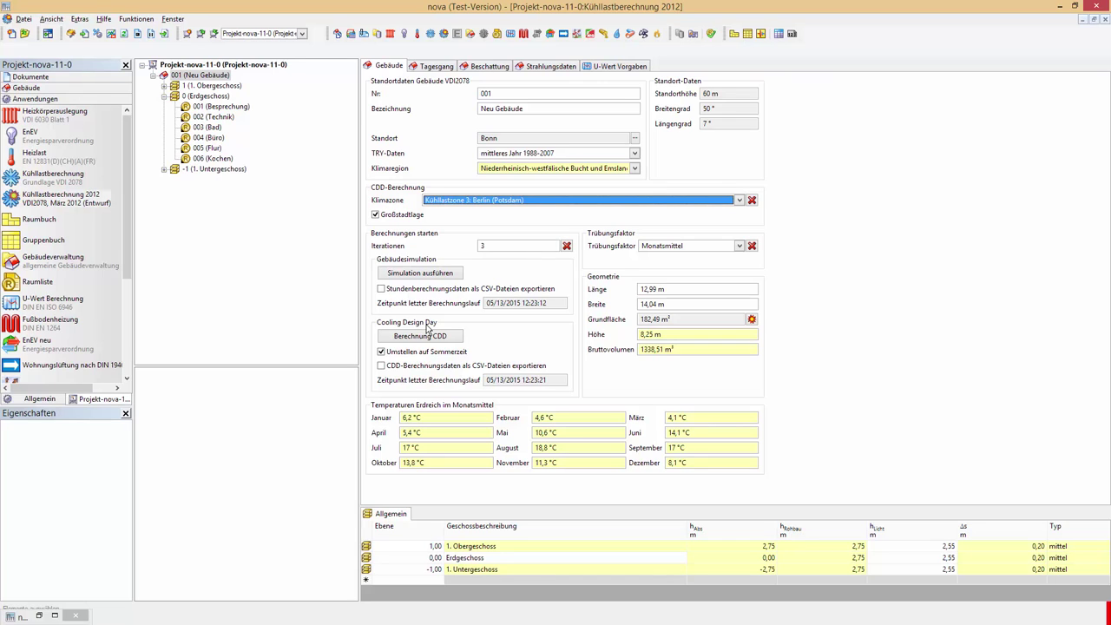
Step: Set the location selection's data catalogue to Klimadaten Österreich 08/2013 (METEONORM) and widen the selection window
left_click(637, 139)
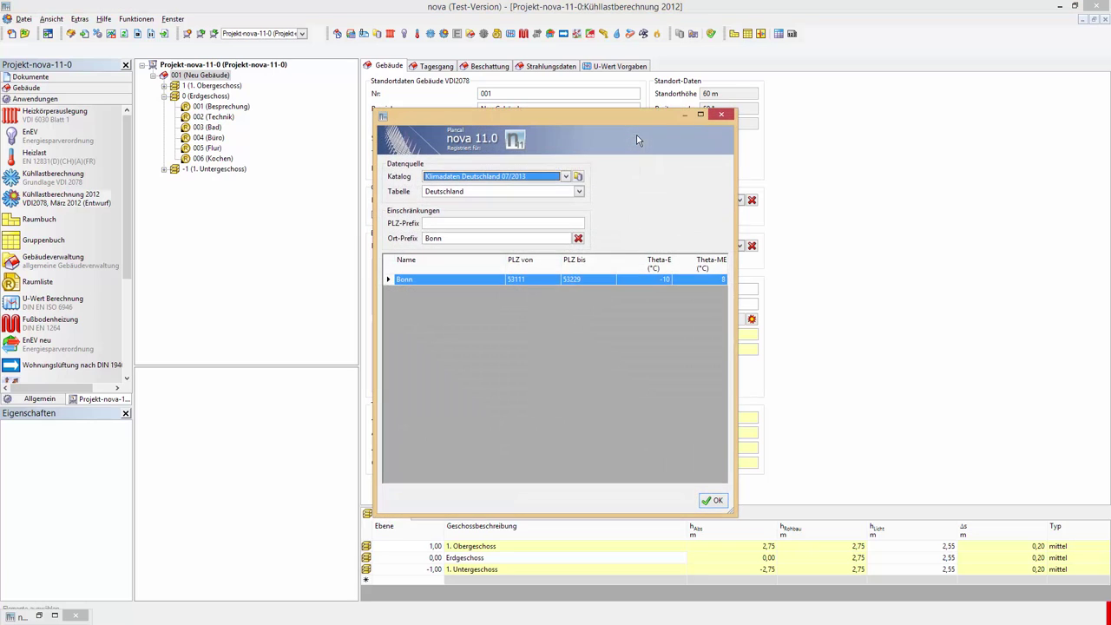
left_click(568, 176)
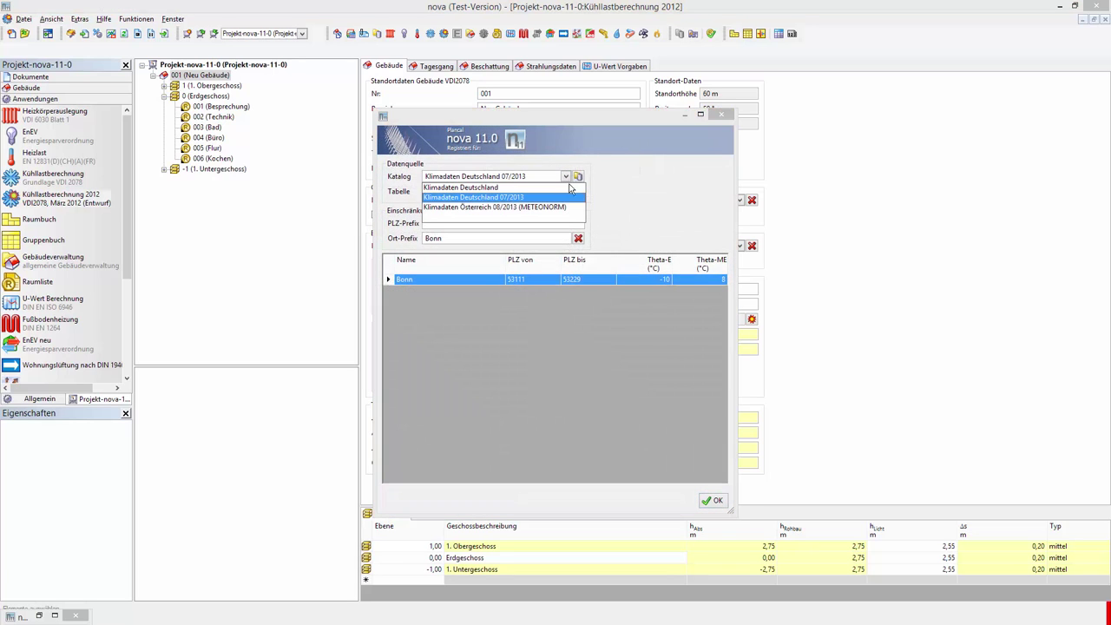
left_click(566, 212)
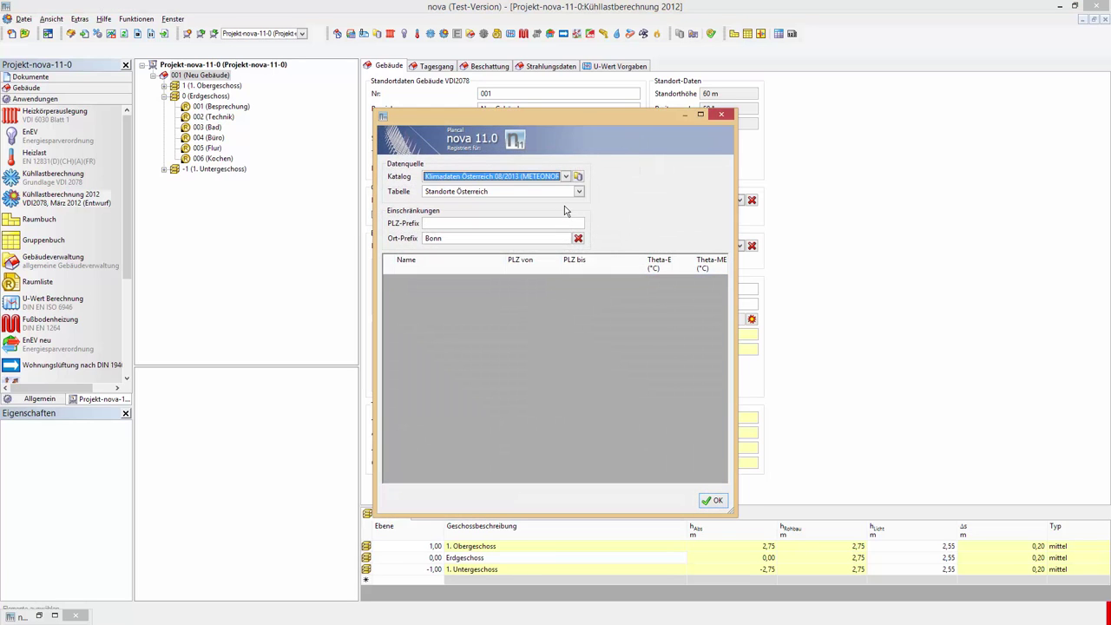
left_click_drag(374, 204, 330, 205)
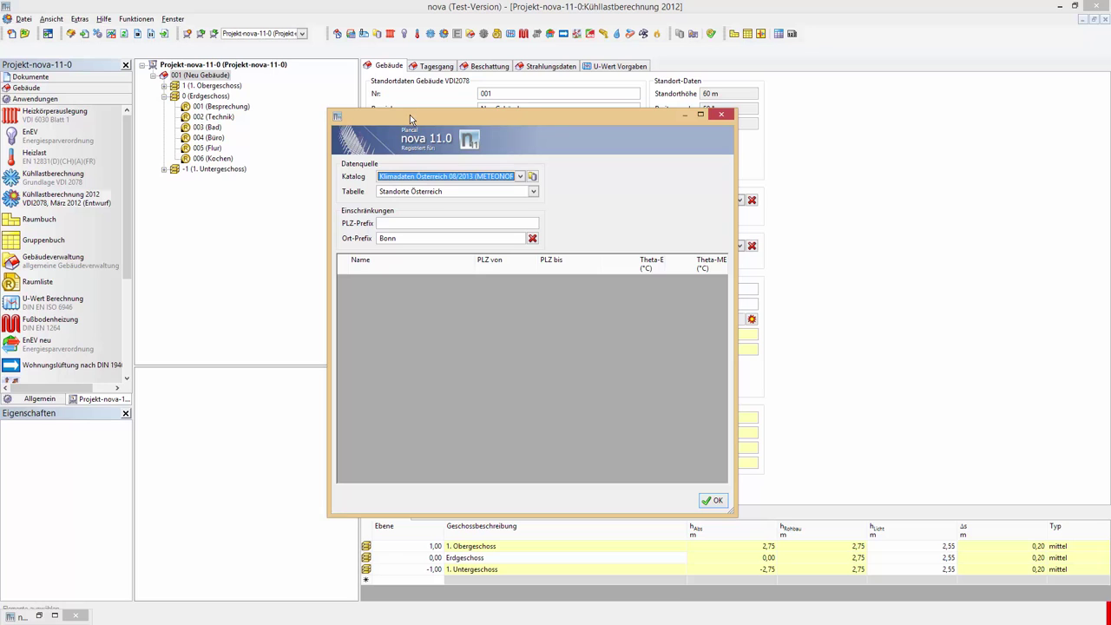
Step: Replace the Ort-Prefix filter with "wien" and assign Wien-Favoriten as the building's location
left_click(533, 238)
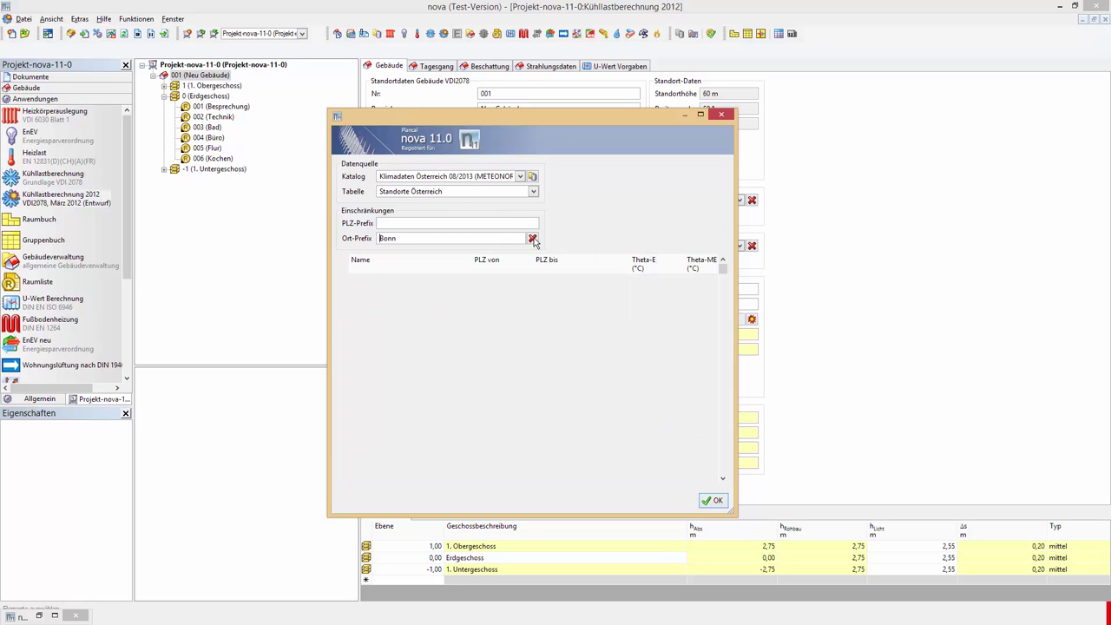
left_click(533, 240)
mouse_move(503, 124)
left_mouse_down()
mouse_move(512, 162)
mouse_move(506, 109)
left_mouse_up()
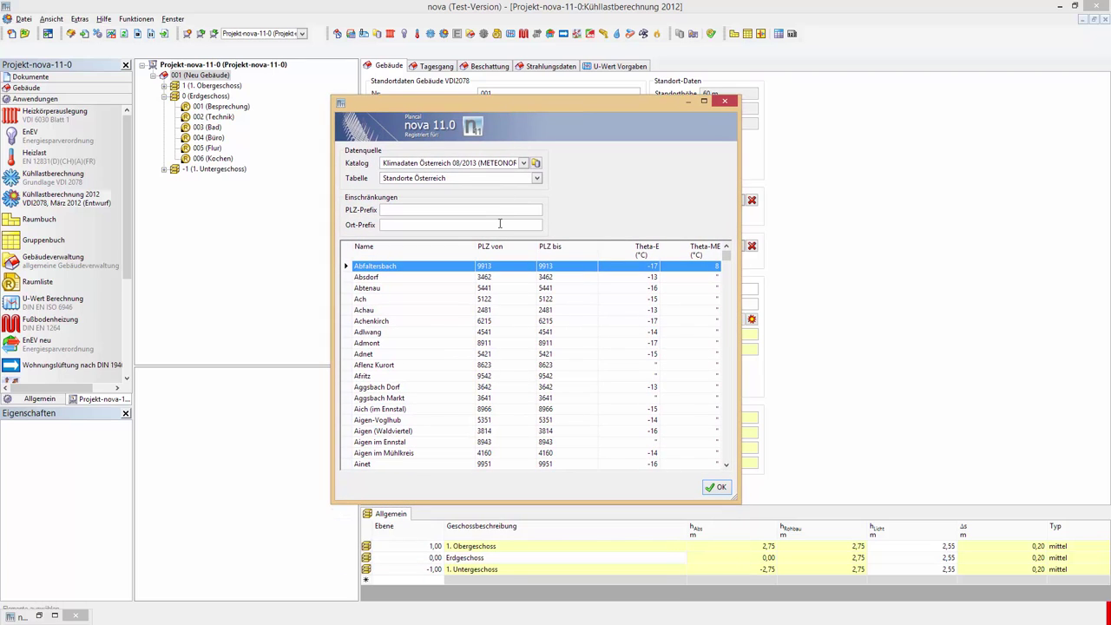
type("wien")
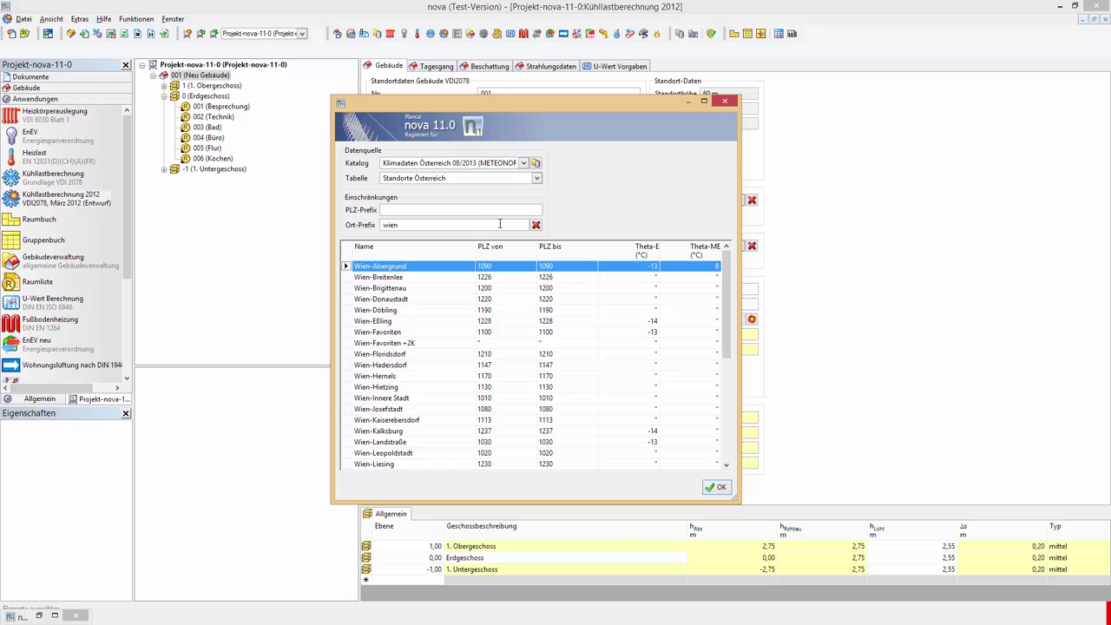
left_click(401, 333)
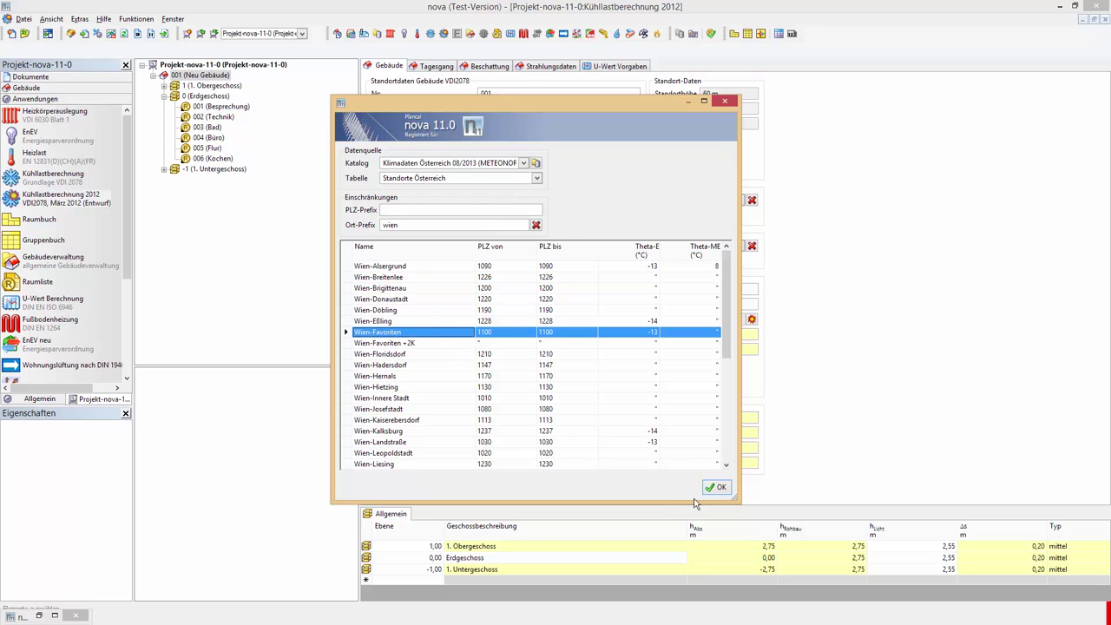
left_click(717, 488)
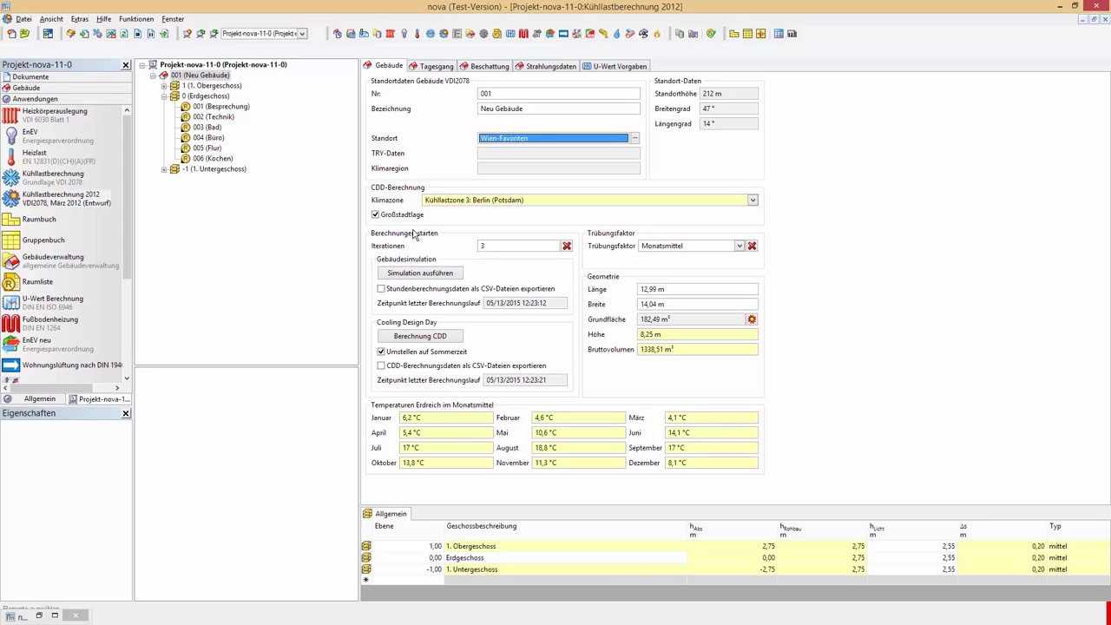
Step: Run the building simulation and show room 001 (Besprechung)'s daily profile for the time point höchste Anlagenlast Kühlen
left_click(417, 275)
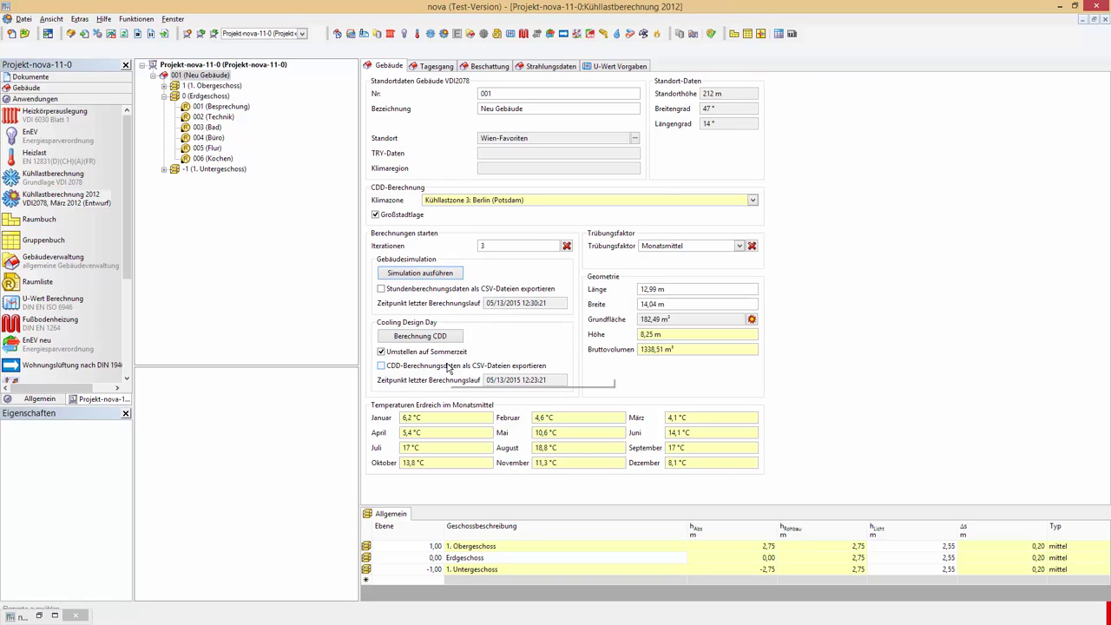
left_click(243, 108)
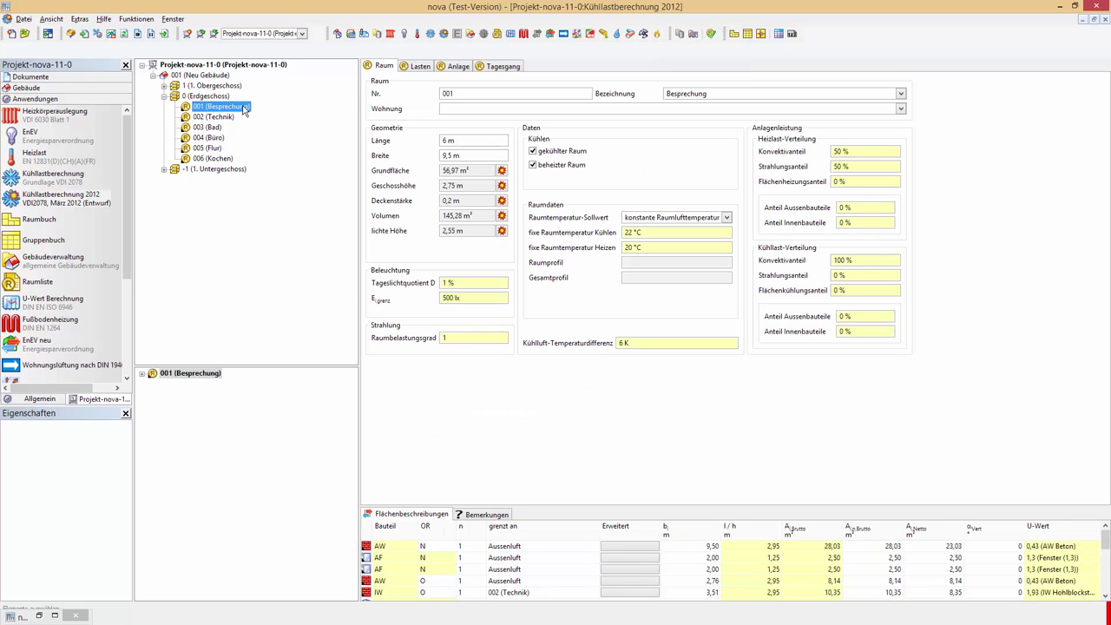
left_click(502, 67)
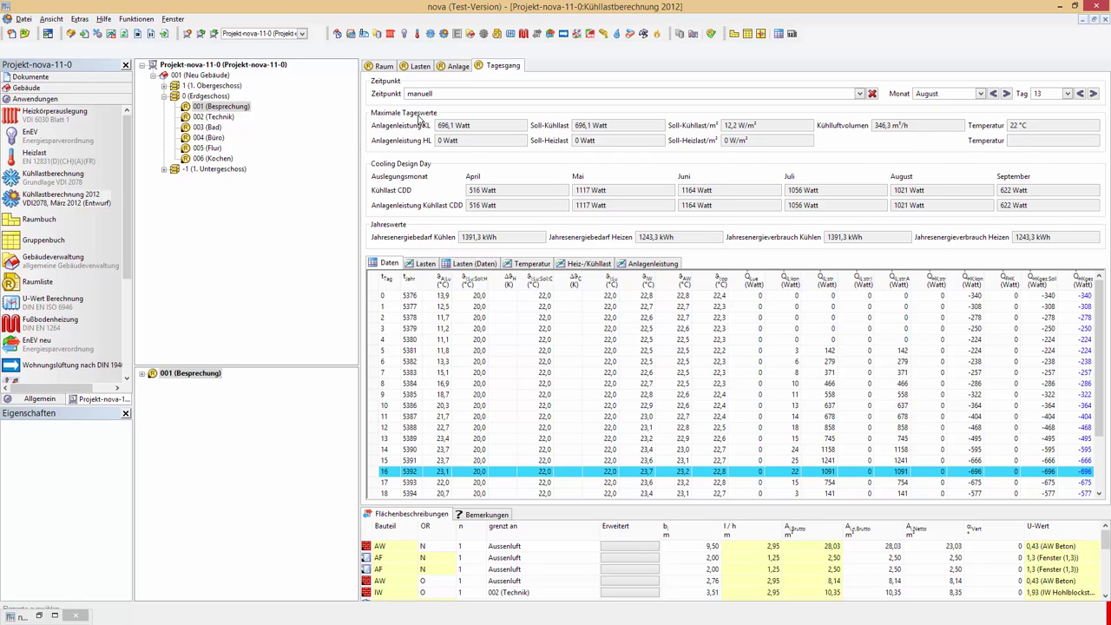
left_click(872, 94)
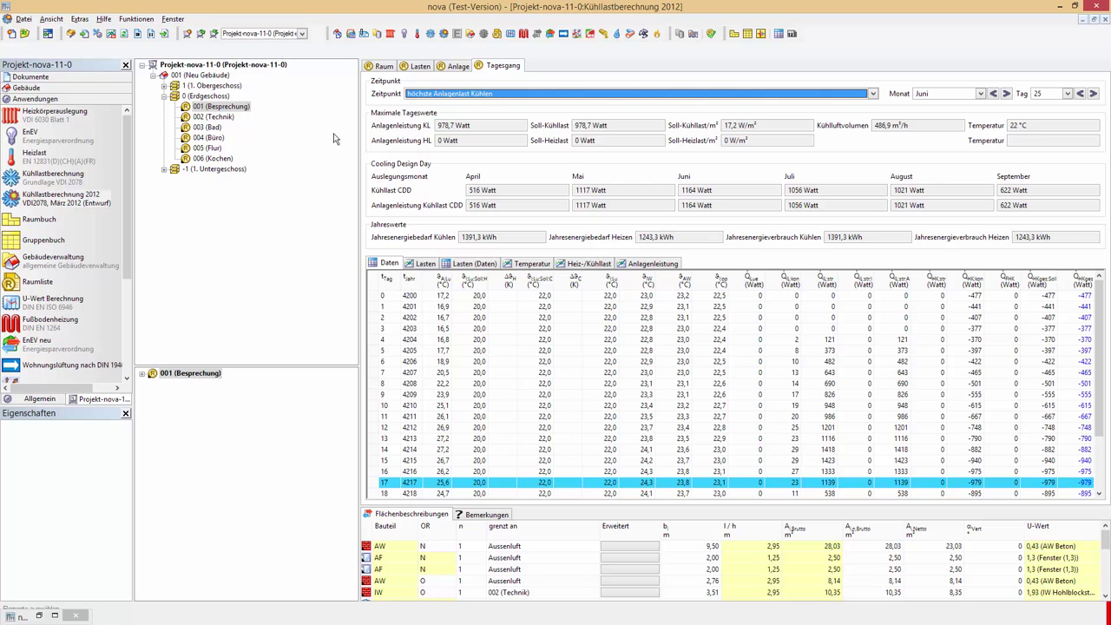
Step: Go back to the general data of building 001
left_click(224, 76)
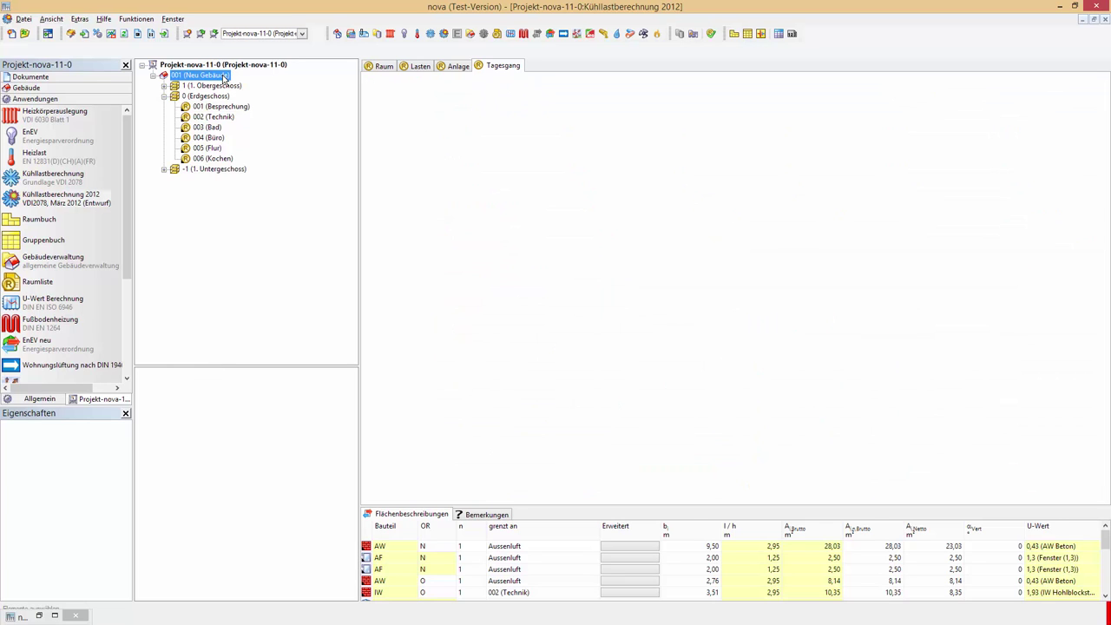
left_click(388, 67)
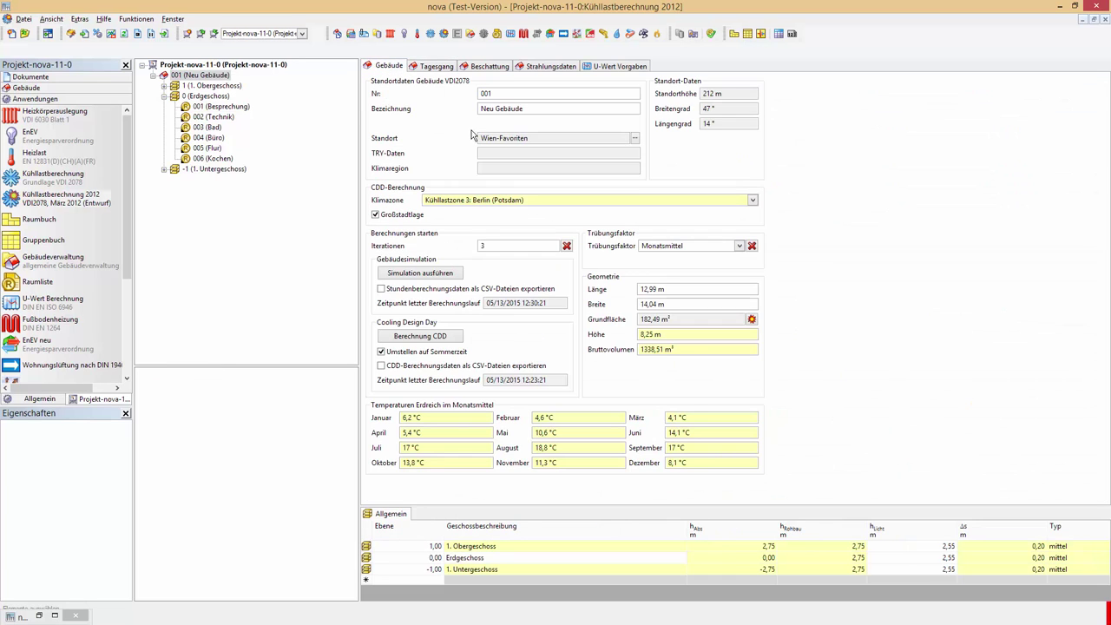